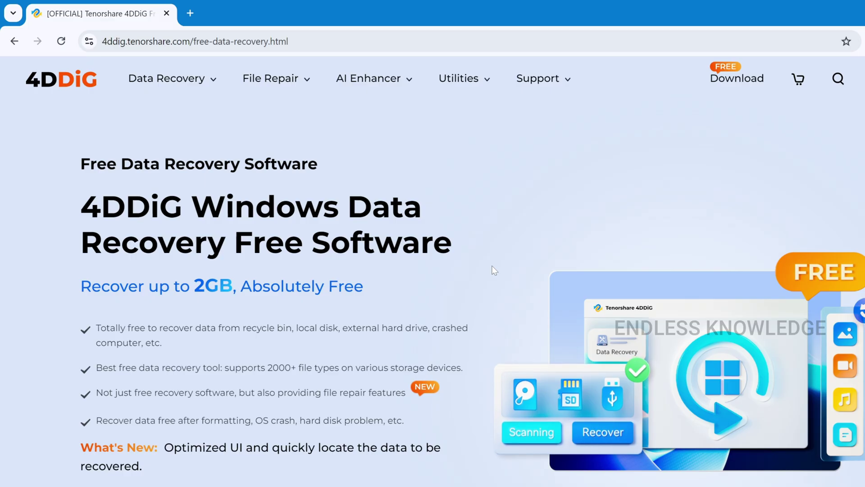
Download the free 4DDiG for Windows installer (2,046 KB) from the Tenorshare website.
scroll(494, 270, down, 5)
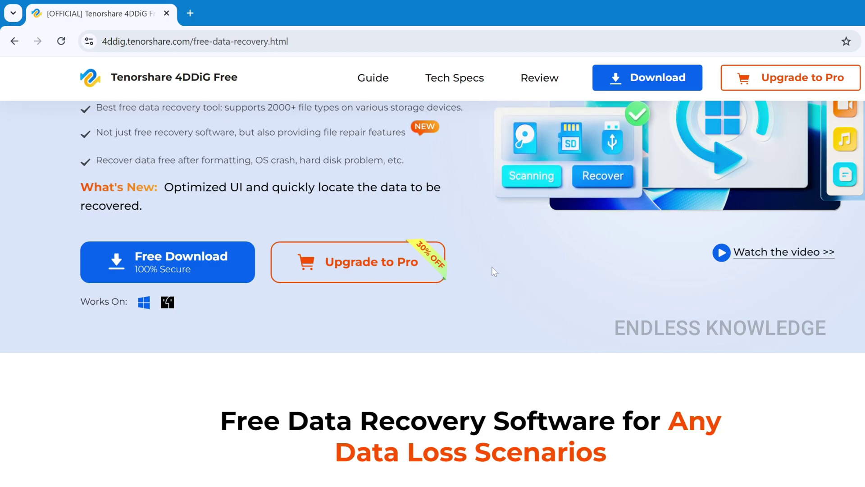
click(196, 262)
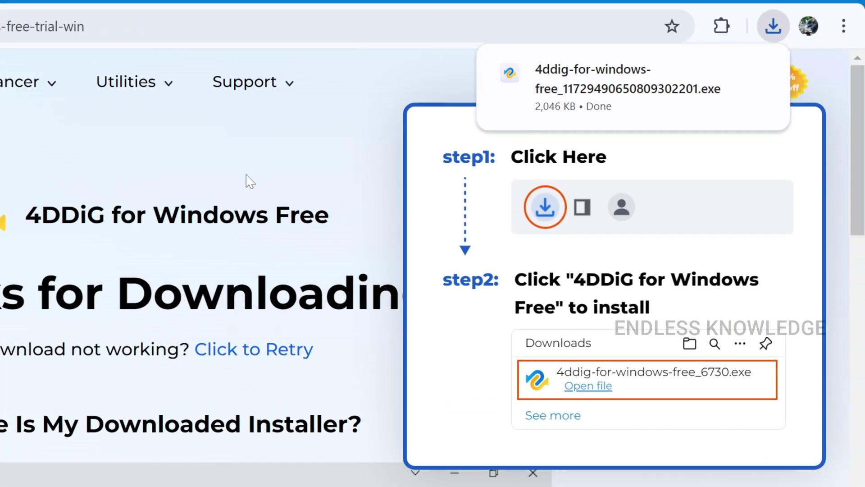
Run the installer, confirm English and C:\Program Files (x86)\Tenorshare, install, and launch 4DDiG.
click(630, 107)
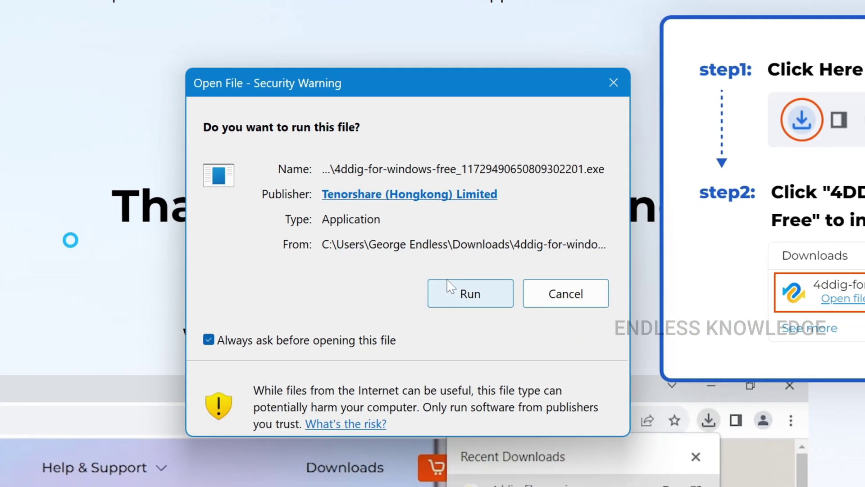
click(214, 380)
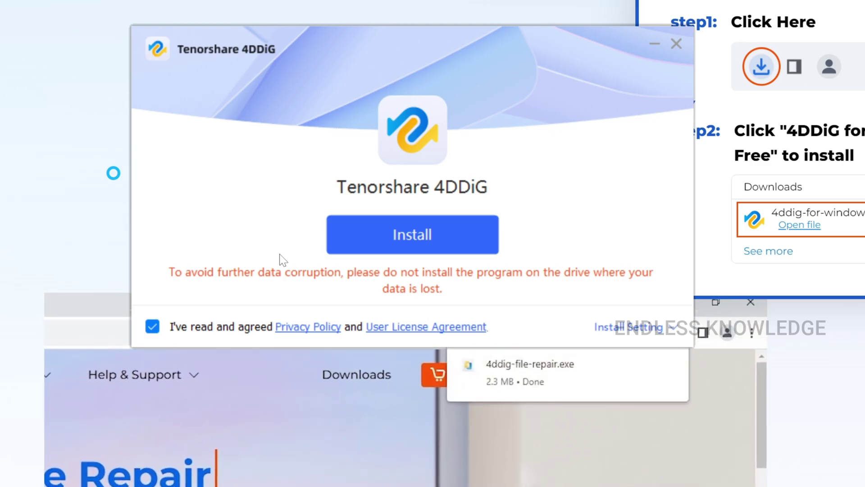
click(608, 326)
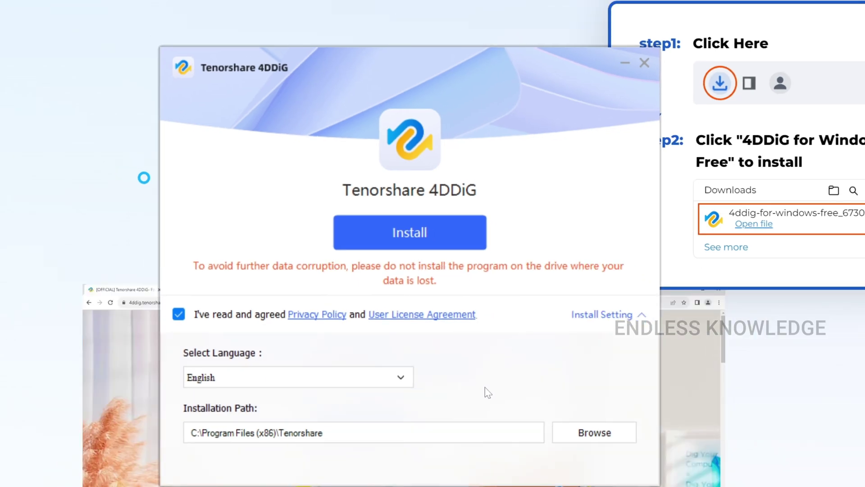
click(452, 244)
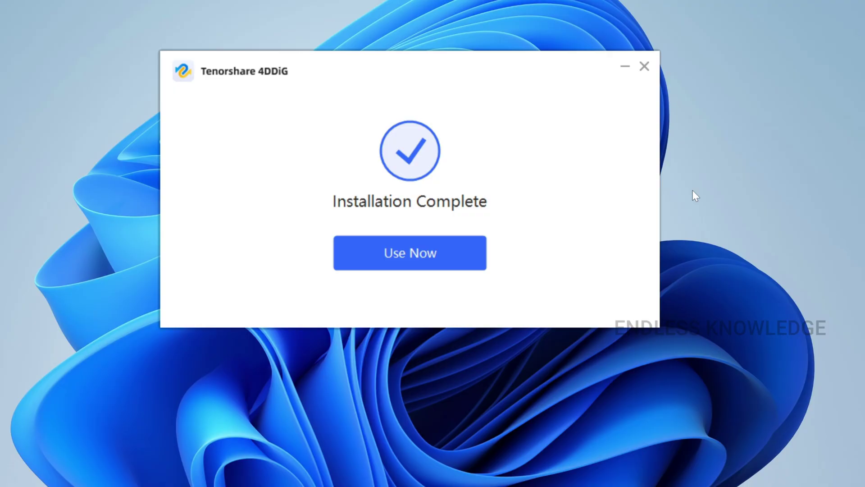
click(450, 252)
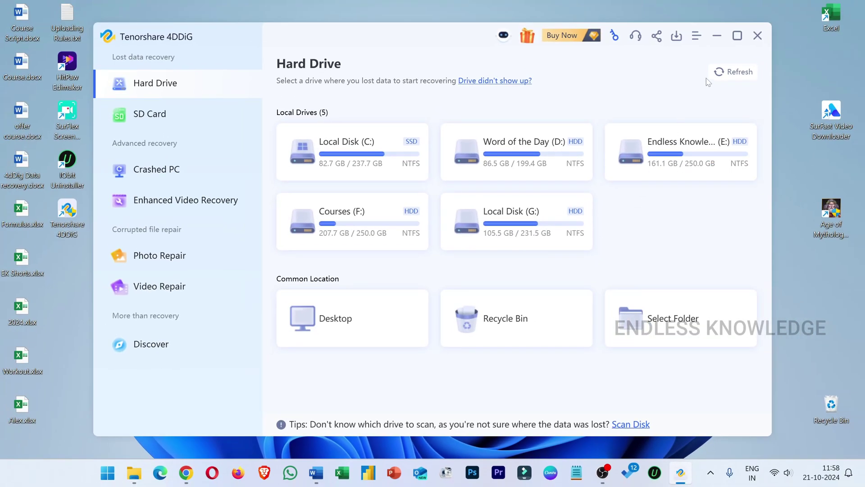
Maximize 4DDiG, browse the SD Card through Video Repair pages, then return to Hard Drive.
click(737, 36)
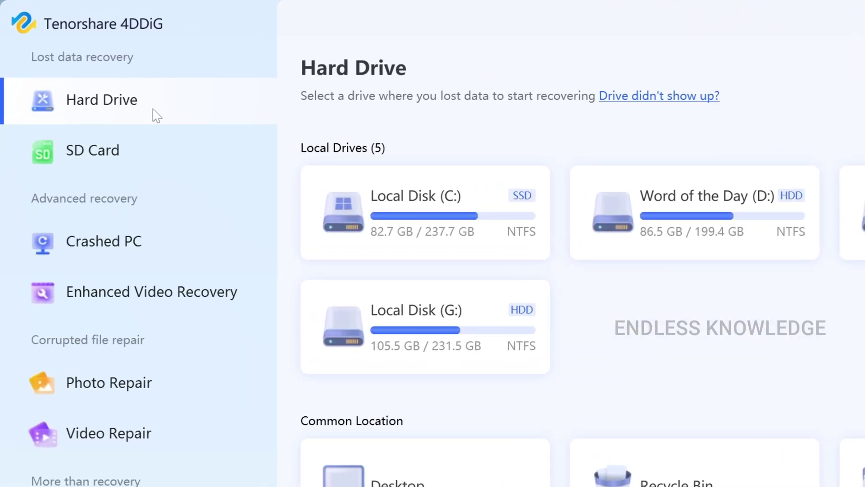
click(149, 154)
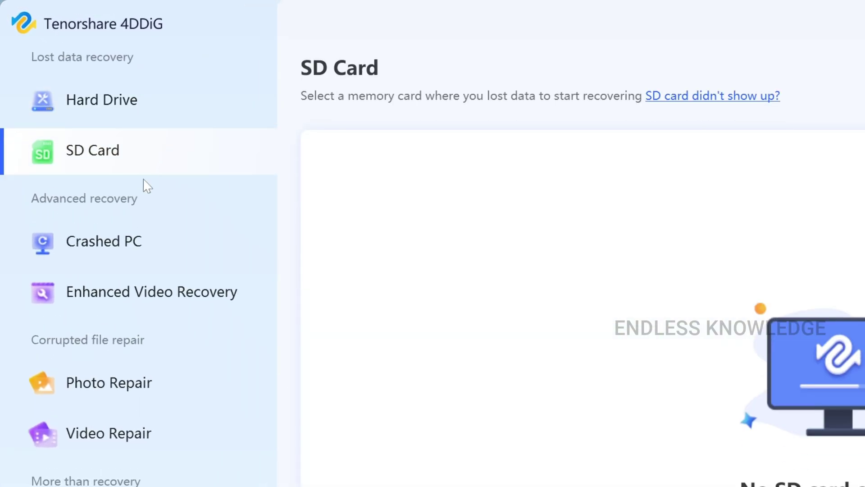
click(155, 246)
click(183, 299)
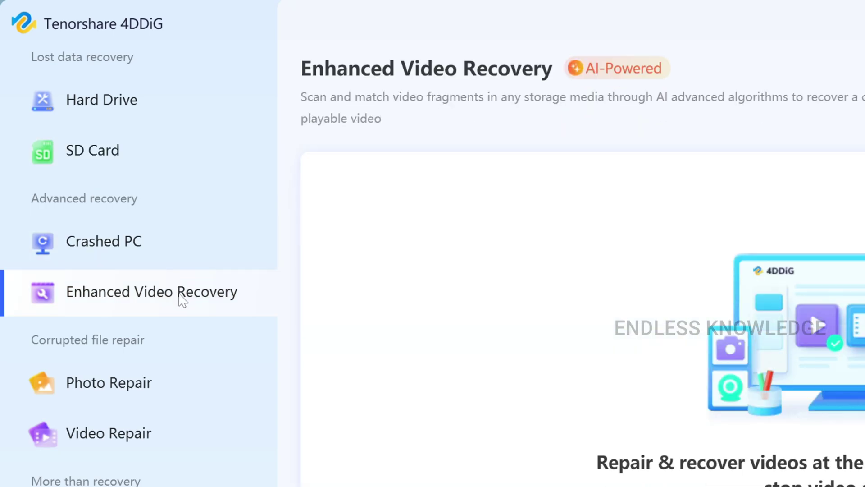
click(173, 383)
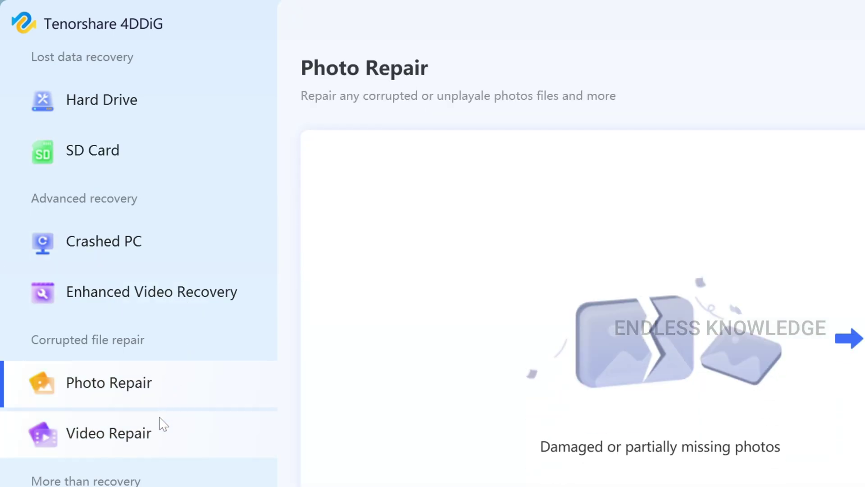
click(153, 437)
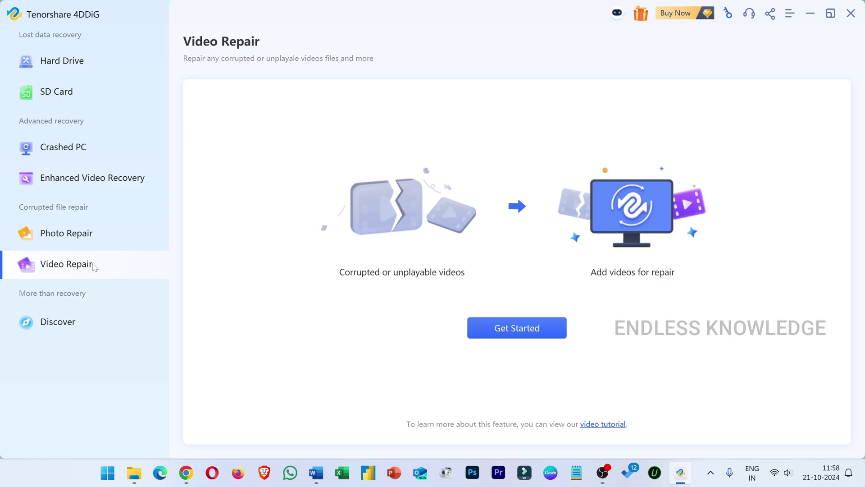
click(109, 69)
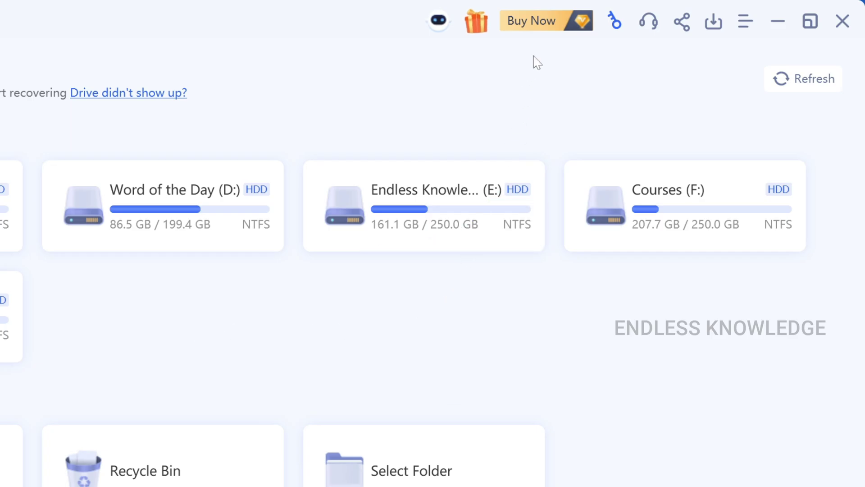
click(681, 22)
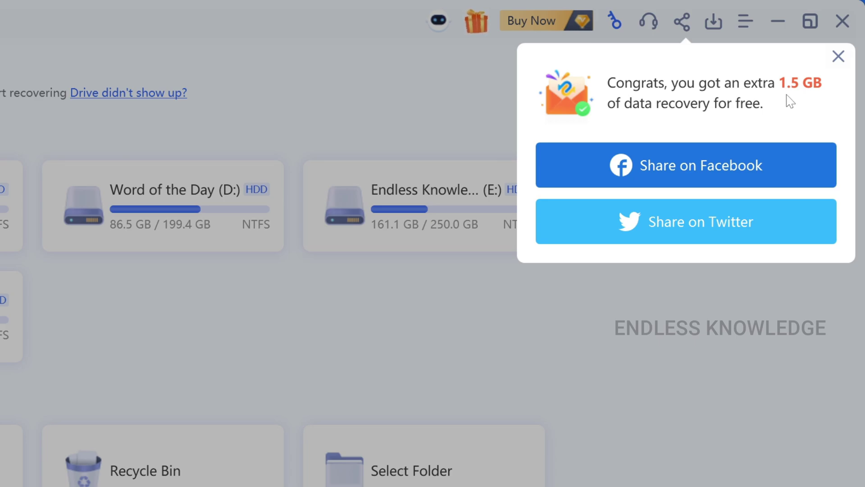
Share 4DDiG on Twitter for 1.5 GB extra, then pick drive Word of the Day (D:).
click(700, 232)
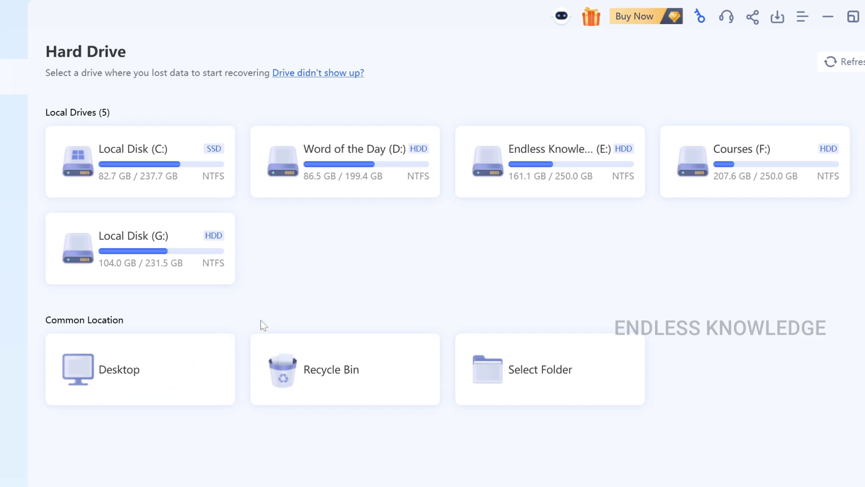
click(340, 181)
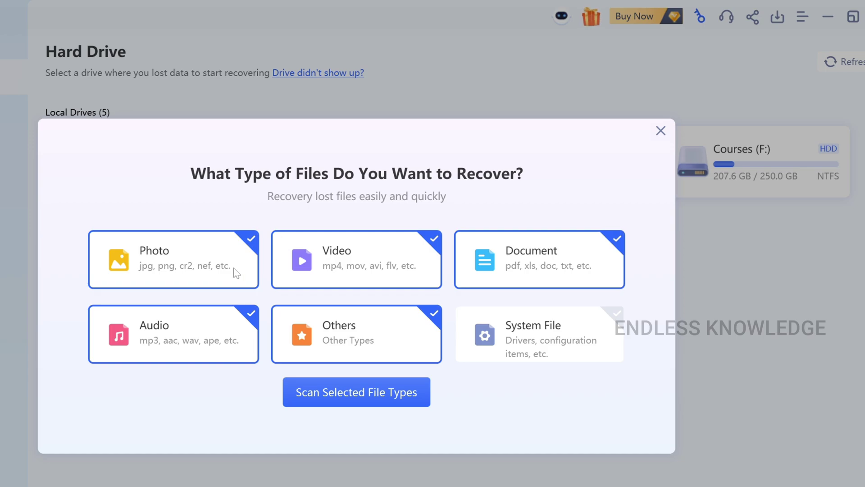
Untick Photo, Others and Document, leaving Video and Audio, and scan drive D.
click(236, 272)
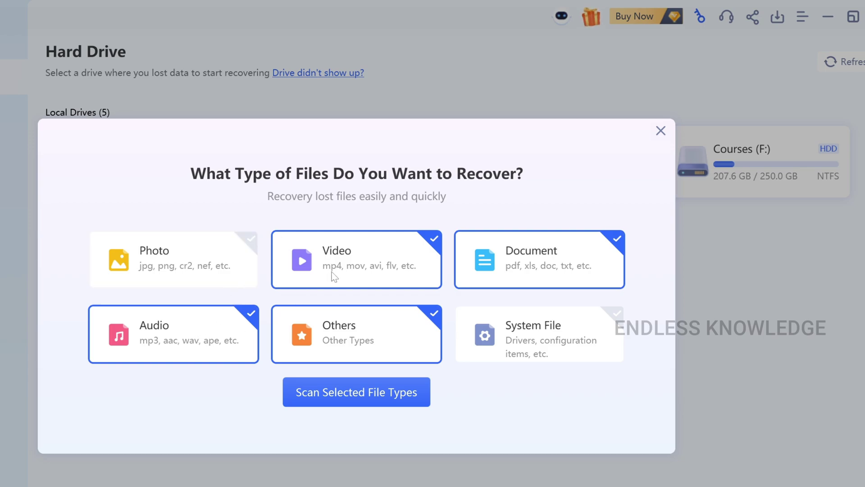
click(353, 342)
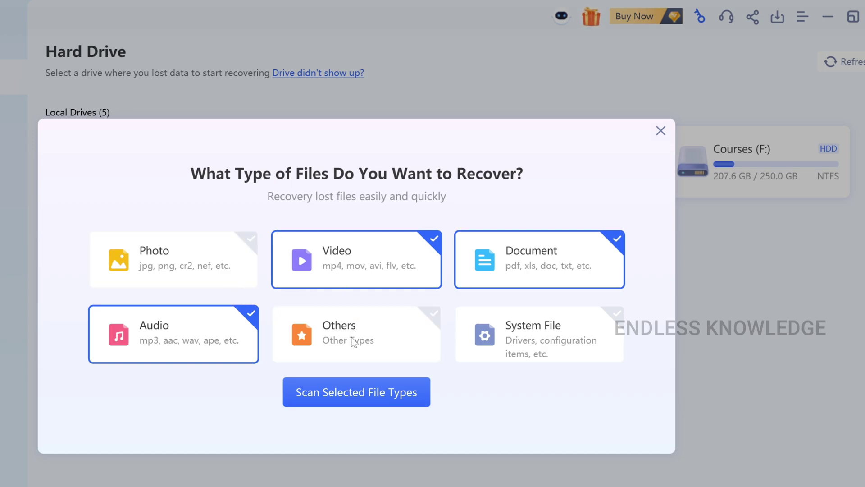
click(509, 267)
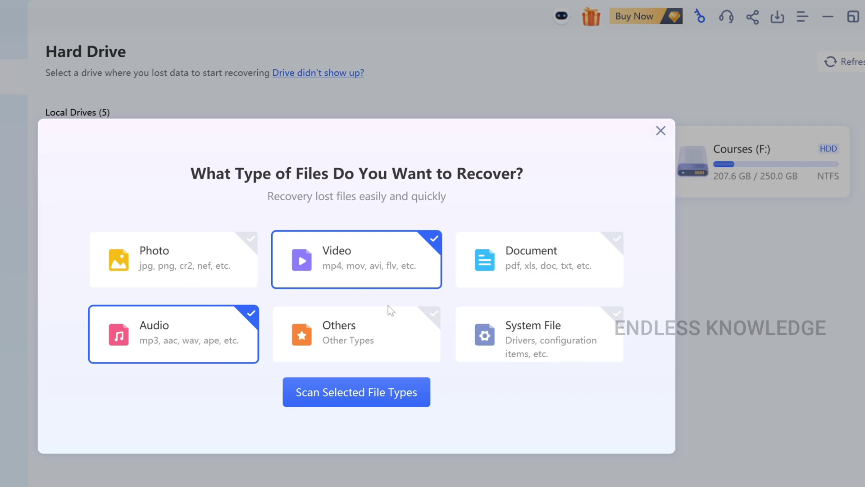
click(360, 399)
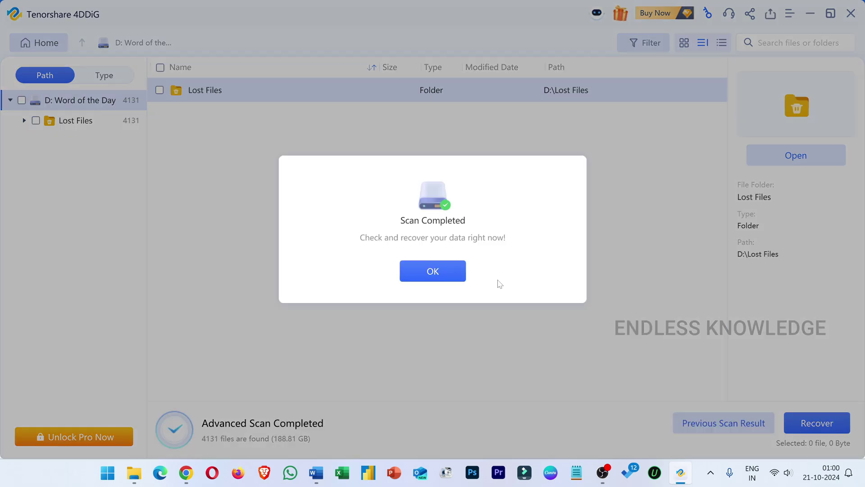
click(453, 276)
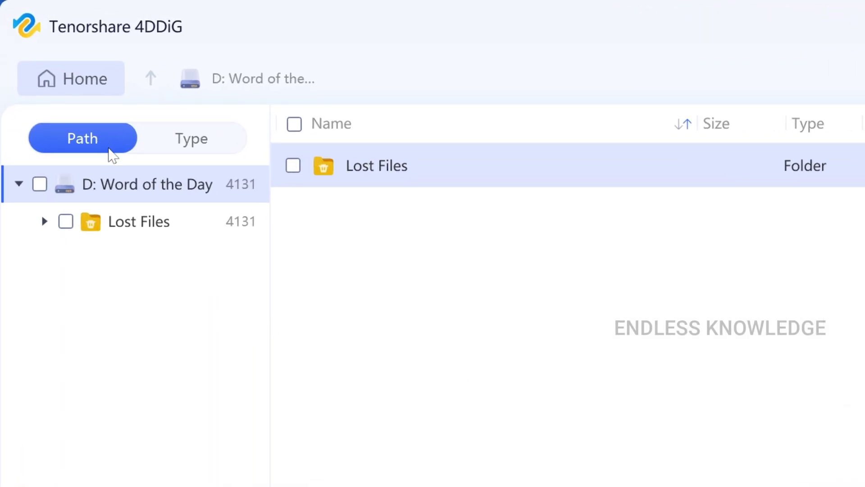
click(188, 140)
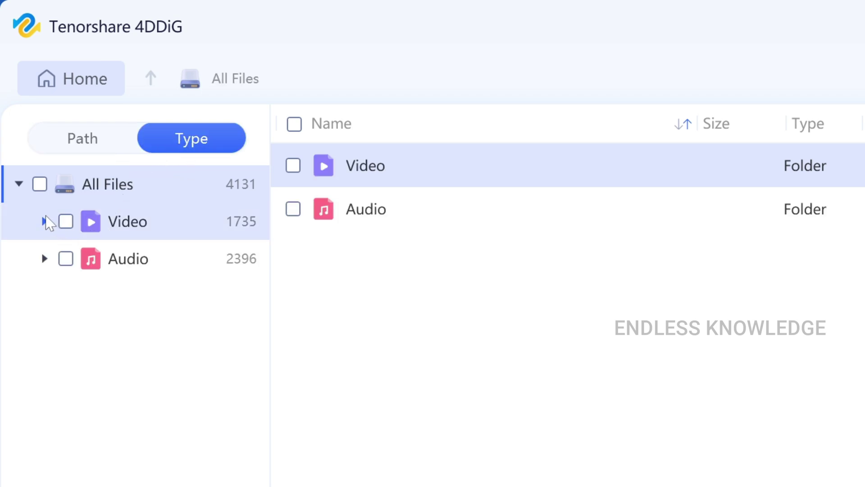
click(45, 220)
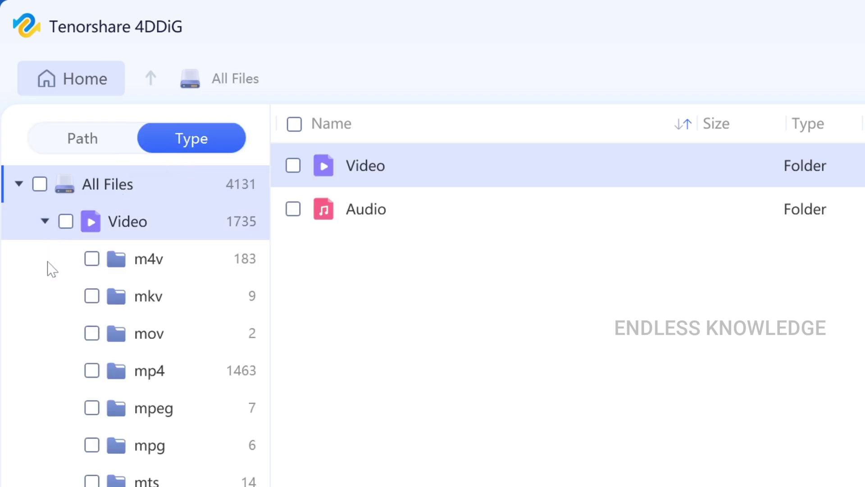
click(156, 258)
click(190, 383)
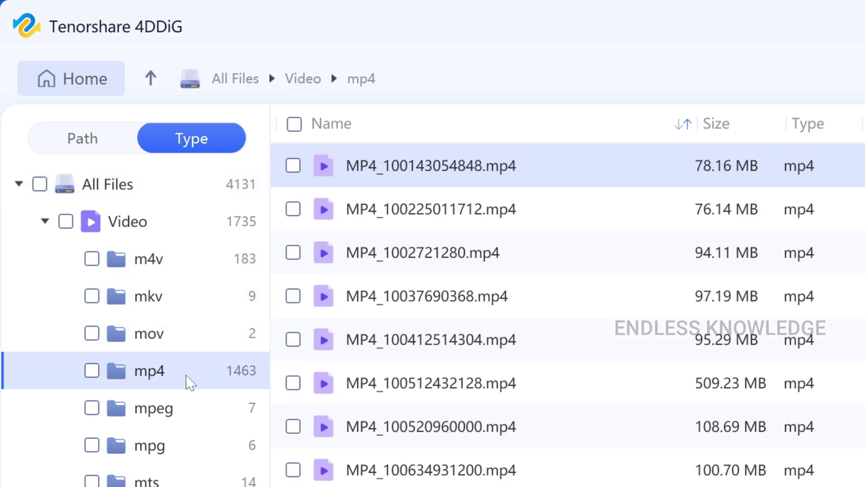
click(183, 270)
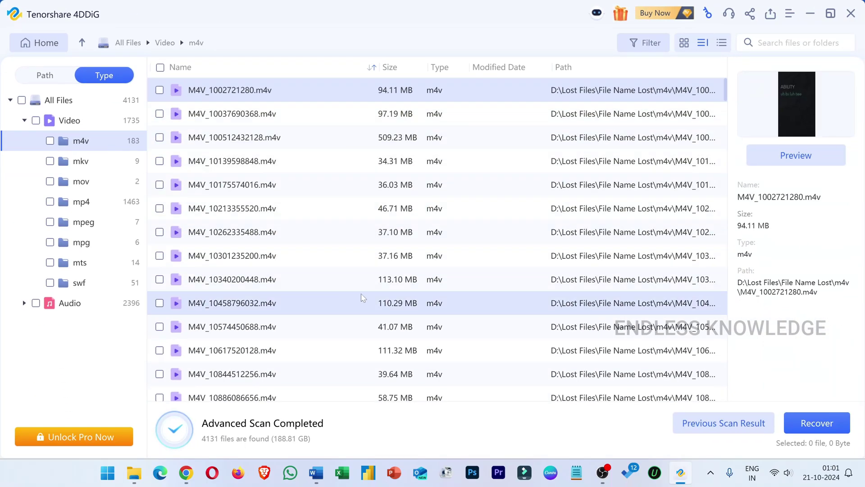
click(685, 44)
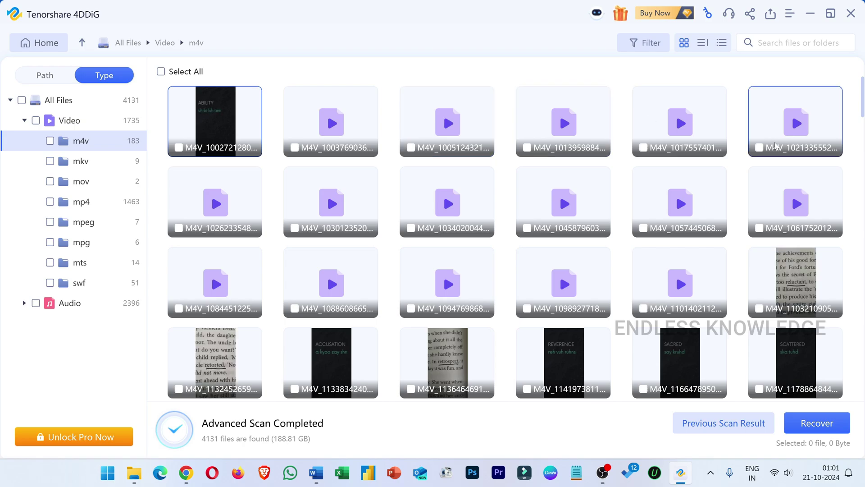
scroll(408, 238, down, 1)
scroll(408, 238, down, 1)
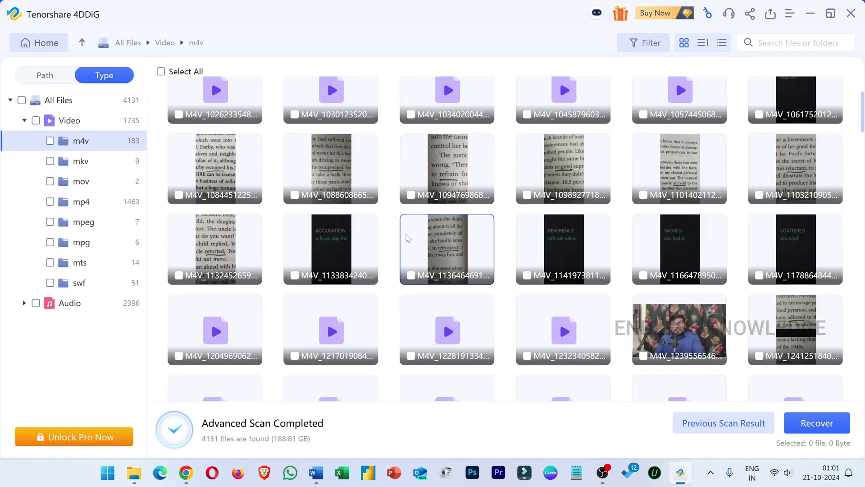
scroll(408, 238, down, 1)
scroll(408, 238, down, 3)
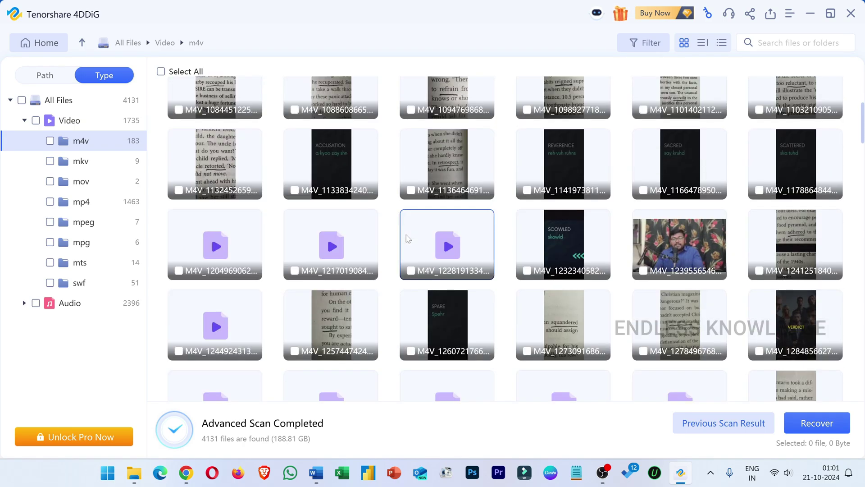
scroll(407, 239, up, 4)
scroll(408, 239, up, 2)
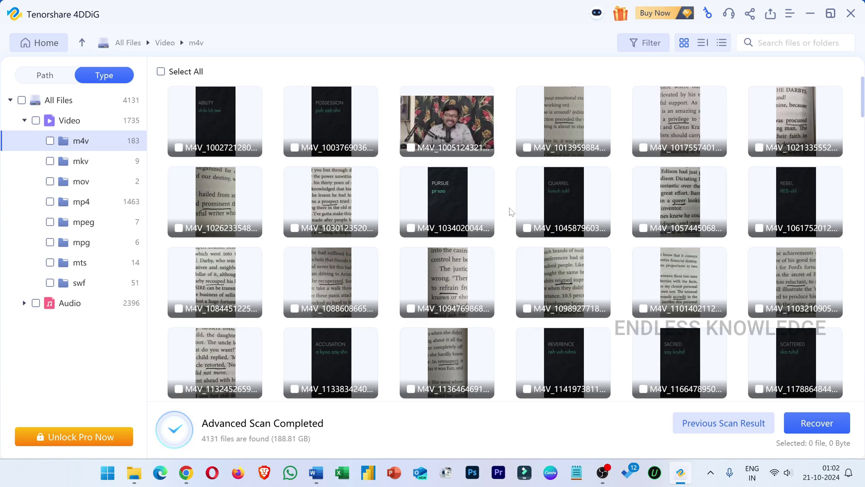
double_click(448, 204)
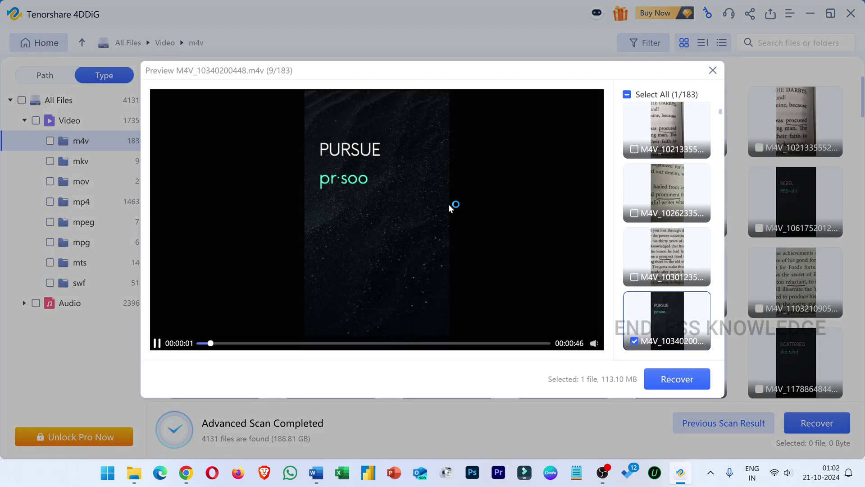
Seek ahead in the PURSUE video preview, close it, and show the Audio category.
click(353, 342)
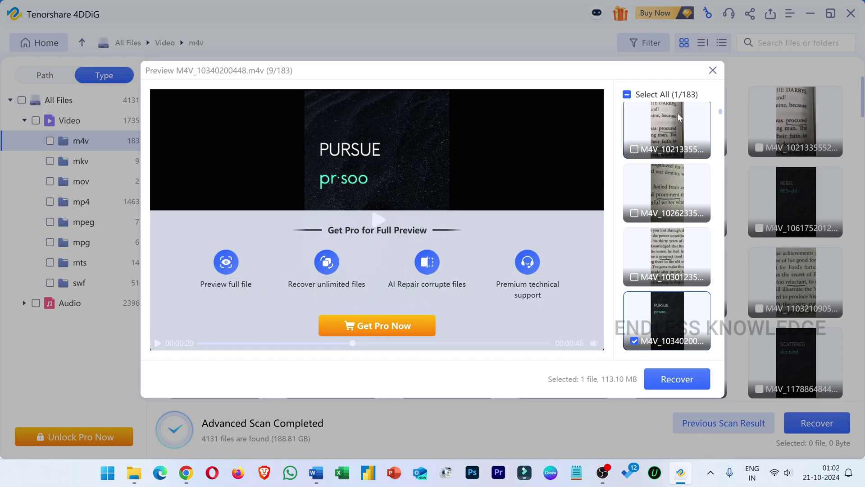
click(712, 71)
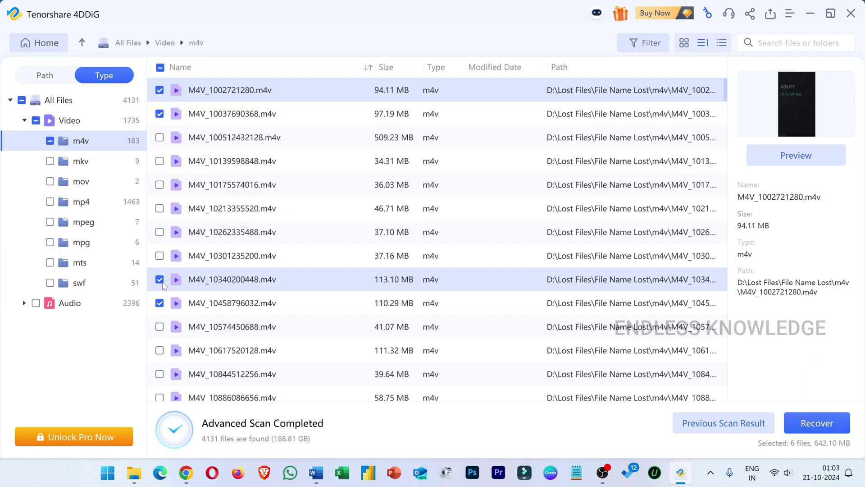
click(72, 306)
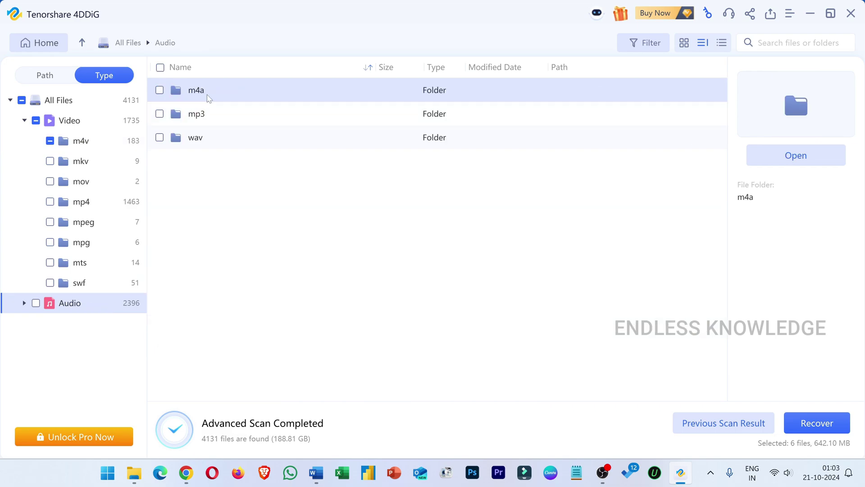
List the mp3 files under Audio, bring the selection to 24 files, and start recovery.
click(200, 115)
click(24, 303)
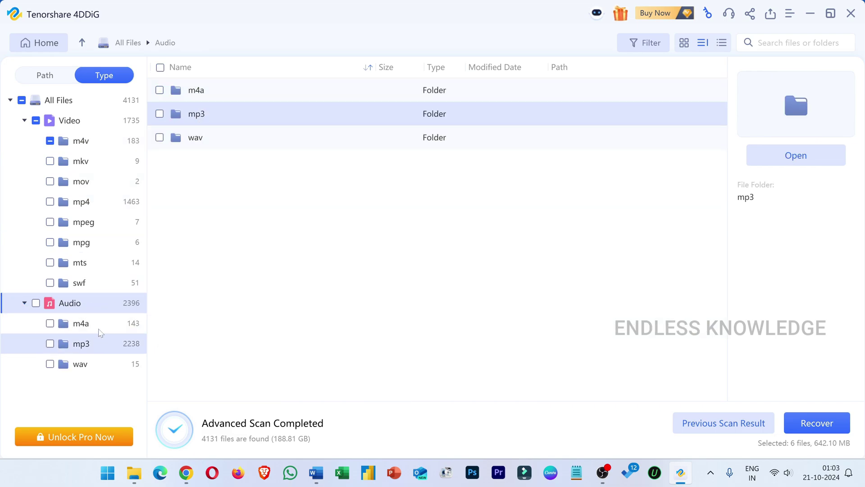
click(81, 344)
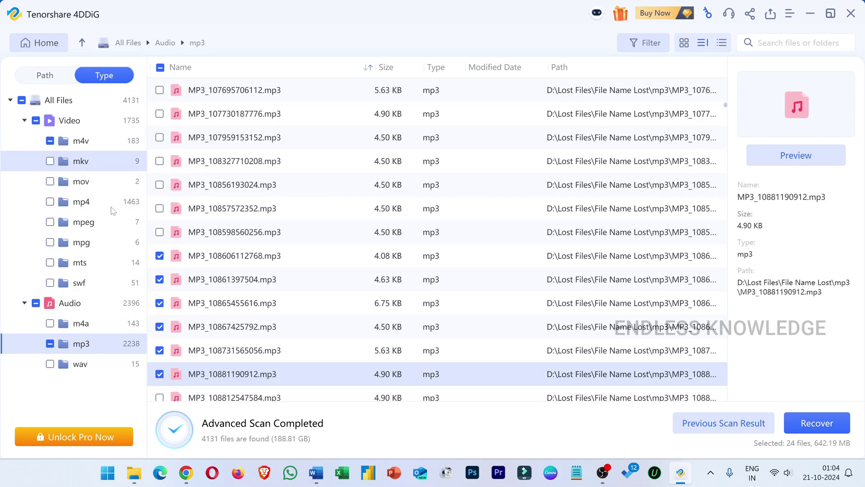
scroll(209, 323, up, 5)
scroll(209, 323, up, 3)
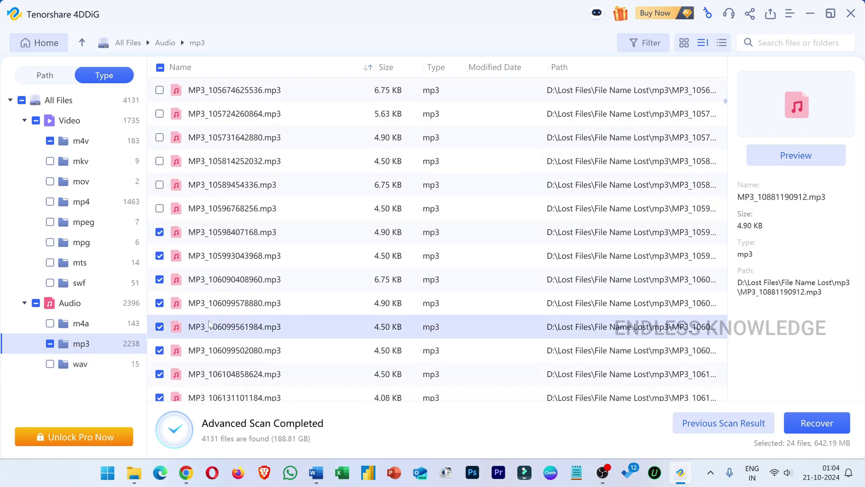
scroll(211, 322, down, 3)
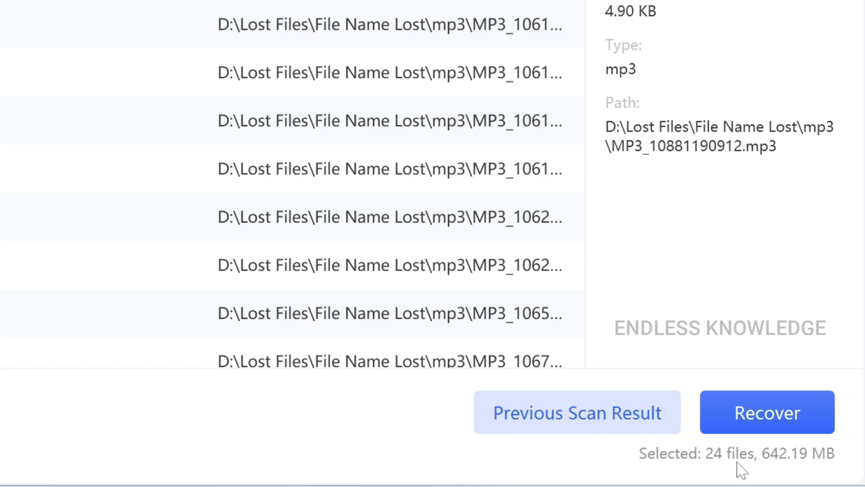
click(749, 414)
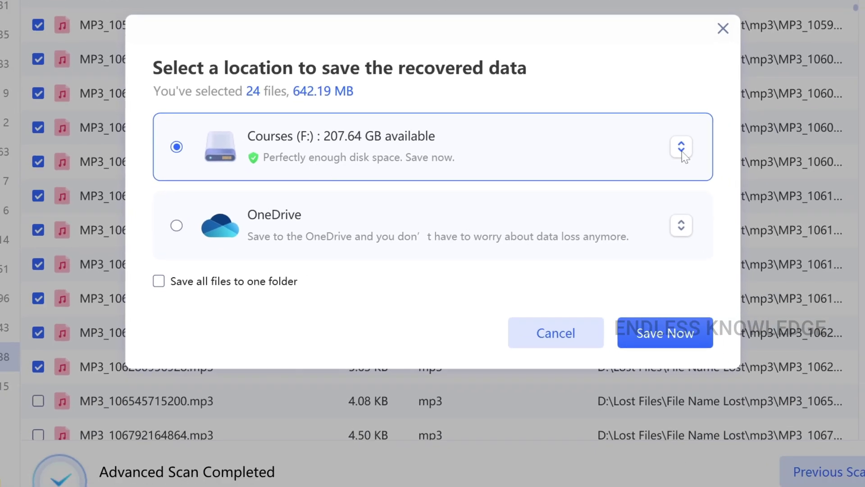
Save the 24 recovered files into one folder on Courses (F:).
click(731, 192)
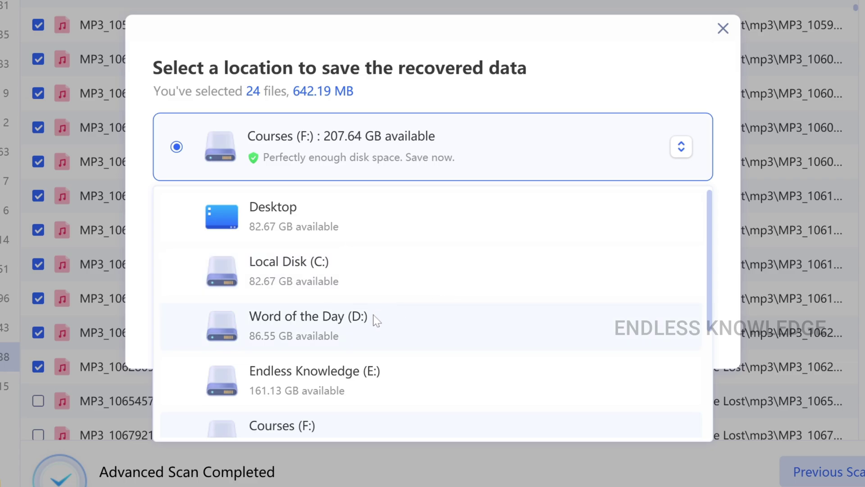
scroll(373, 319, down, 3)
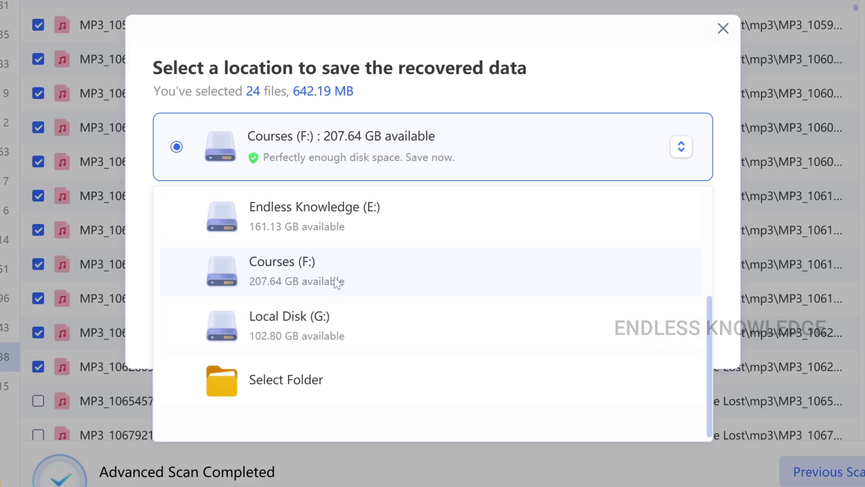
click(681, 148)
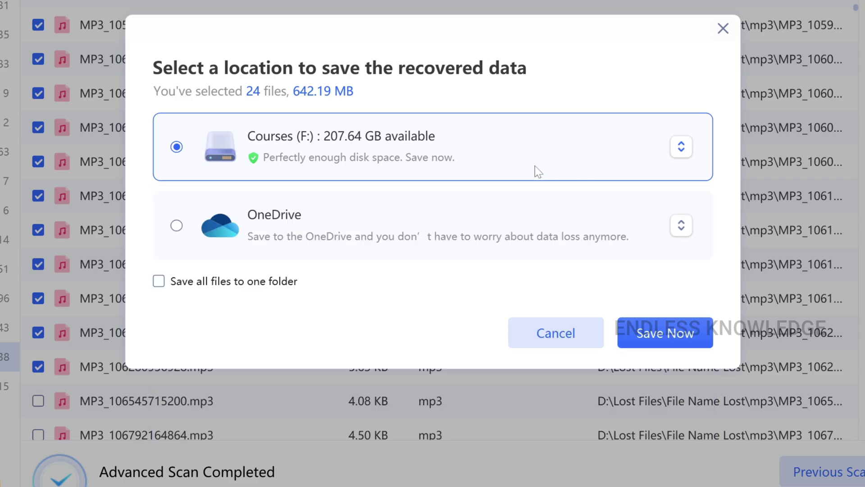
click(172, 286)
click(688, 338)
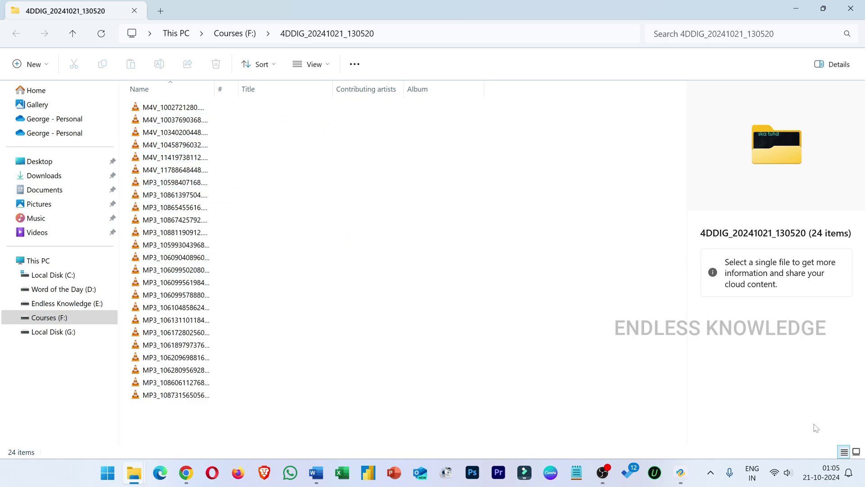
Switch to Large icons and play M4V_10037690368.m4v, always using VLC media player, from about 18 seconds.
click(857, 452)
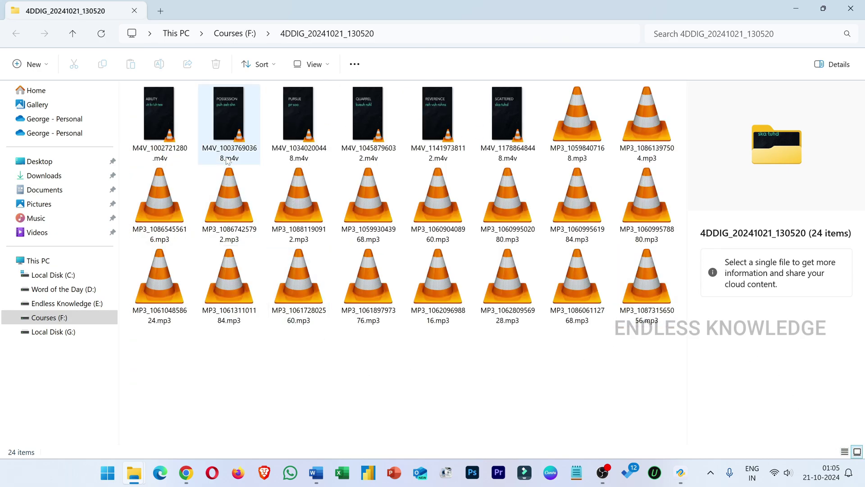
click(223, 113)
double_click(223, 111)
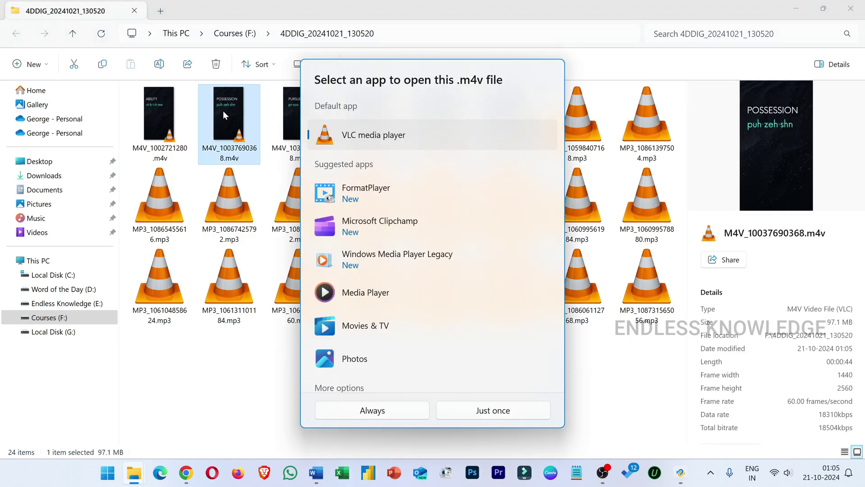
click(376, 408)
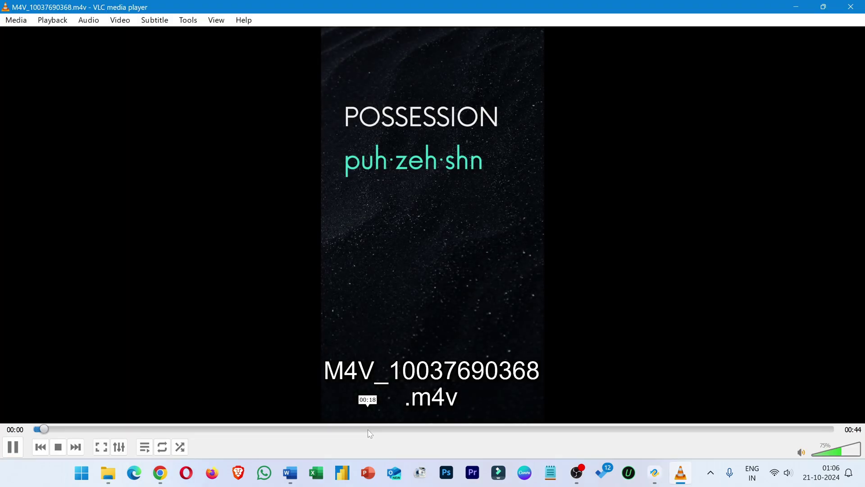
click(368, 432)
Jump to about 31 seconds, then near the end of POSSESSION, and close VLC.
click(608, 433)
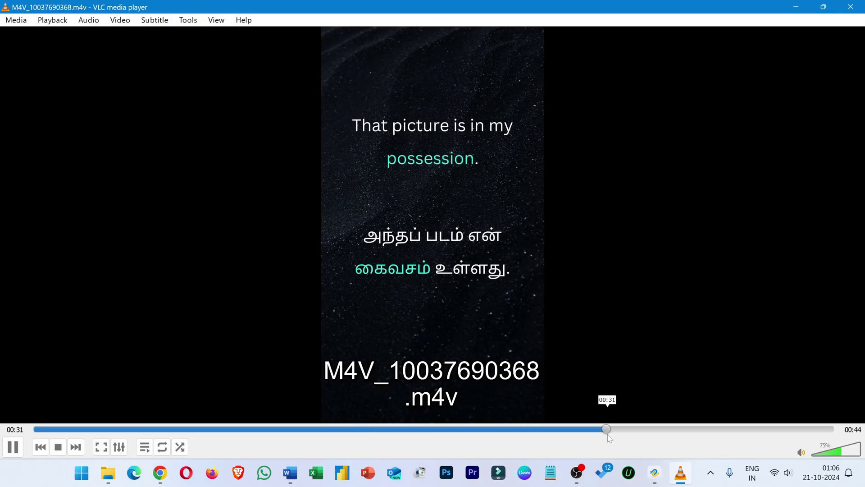
click(764, 431)
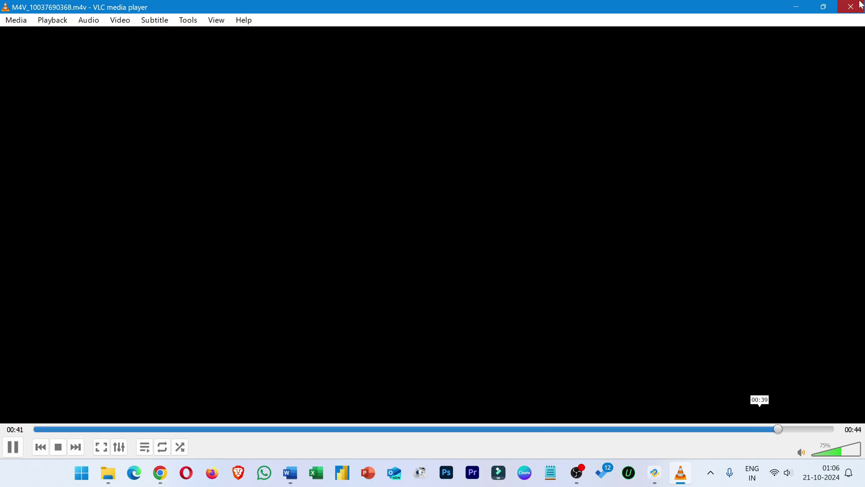
key(alt+F4)
click(429, 379)
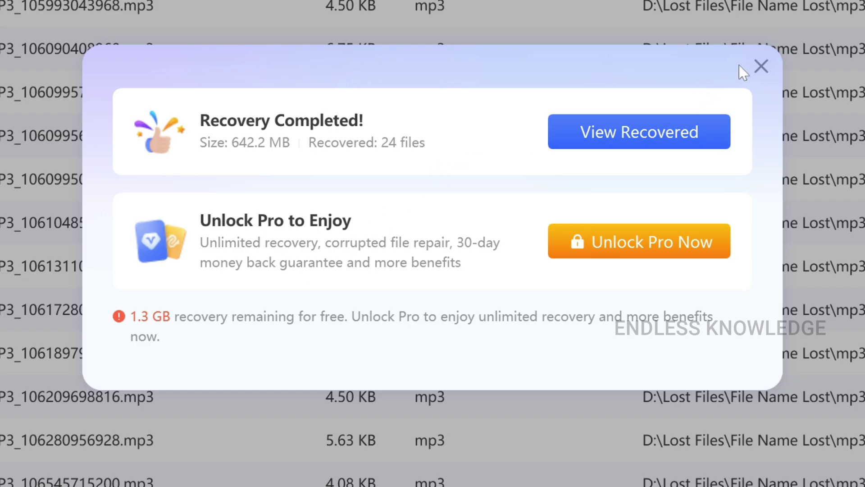
Close the Recovery Completed notice and confirm leaving the scan results for the Hard Drive home screen.
click(761, 66)
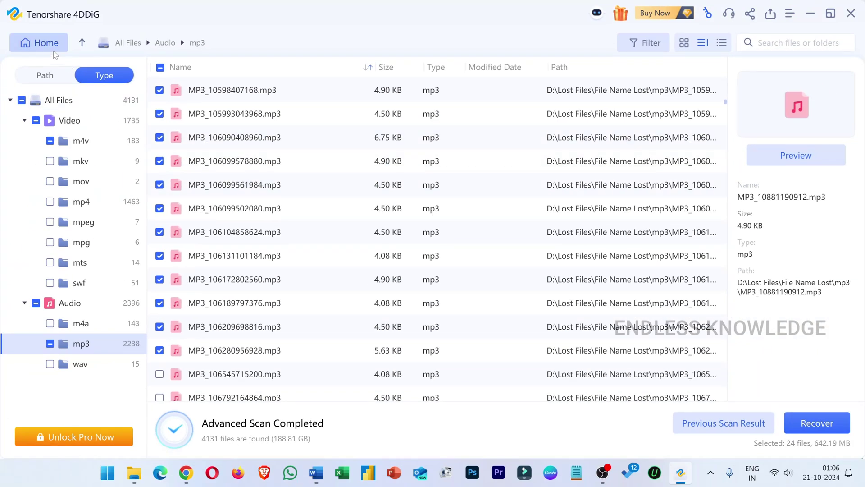
click(50, 45)
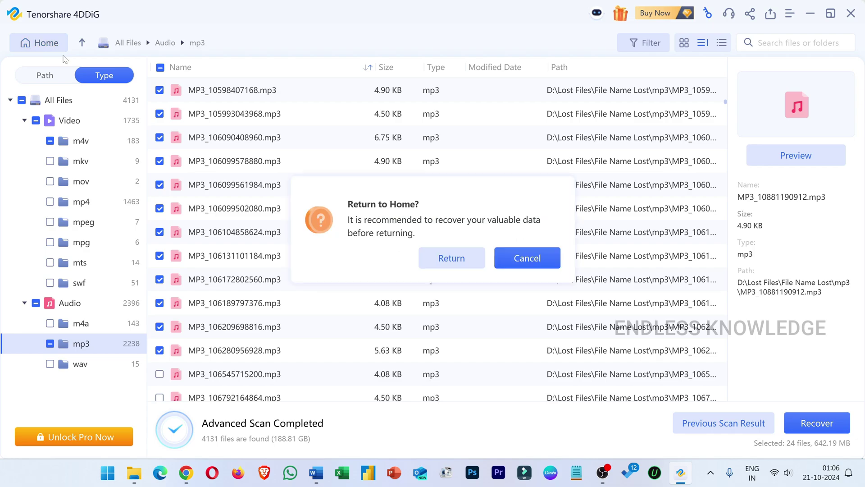
click(458, 257)
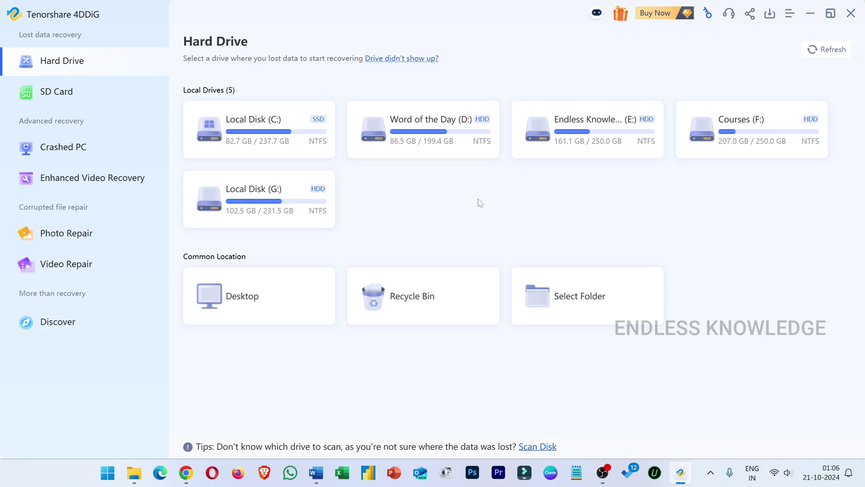
click(424, 125)
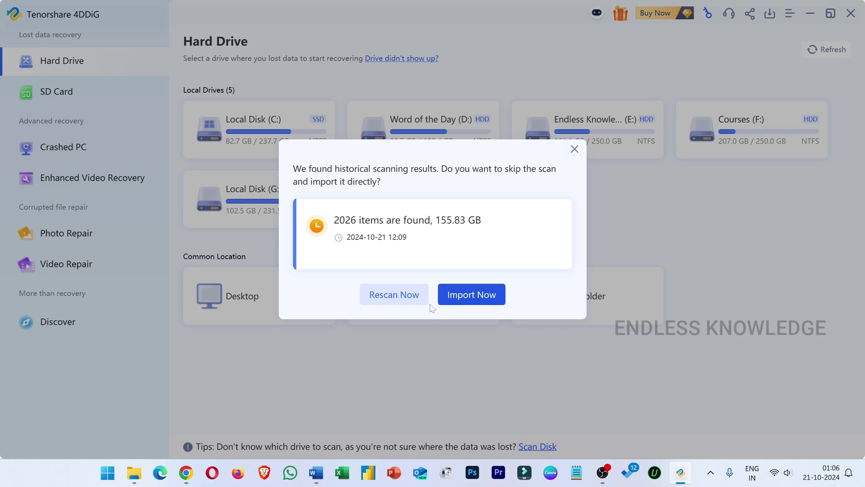
click(481, 300)
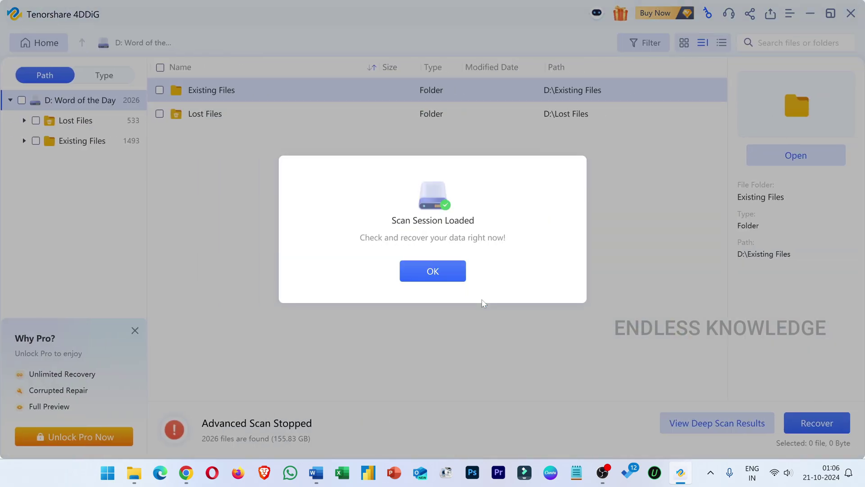
click(440, 276)
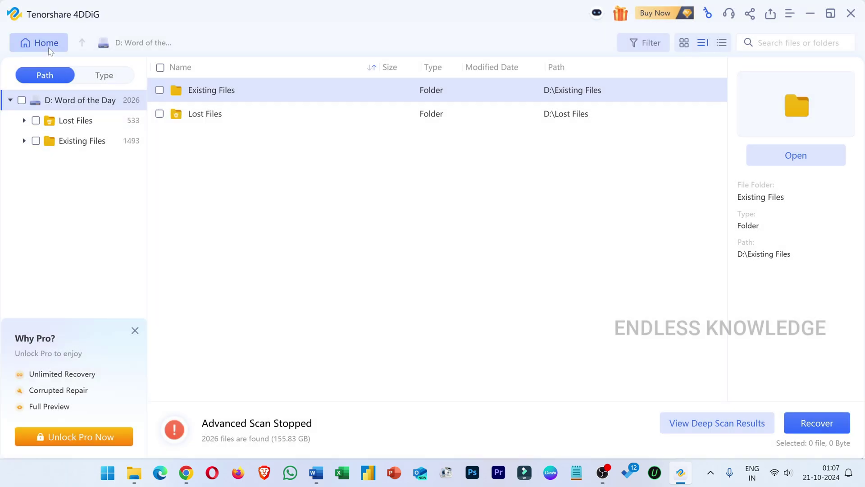
click(47, 45)
click(453, 265)
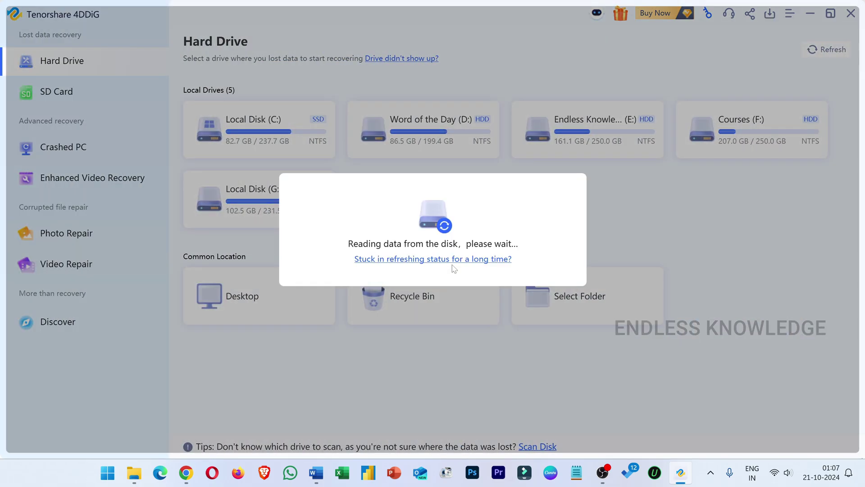